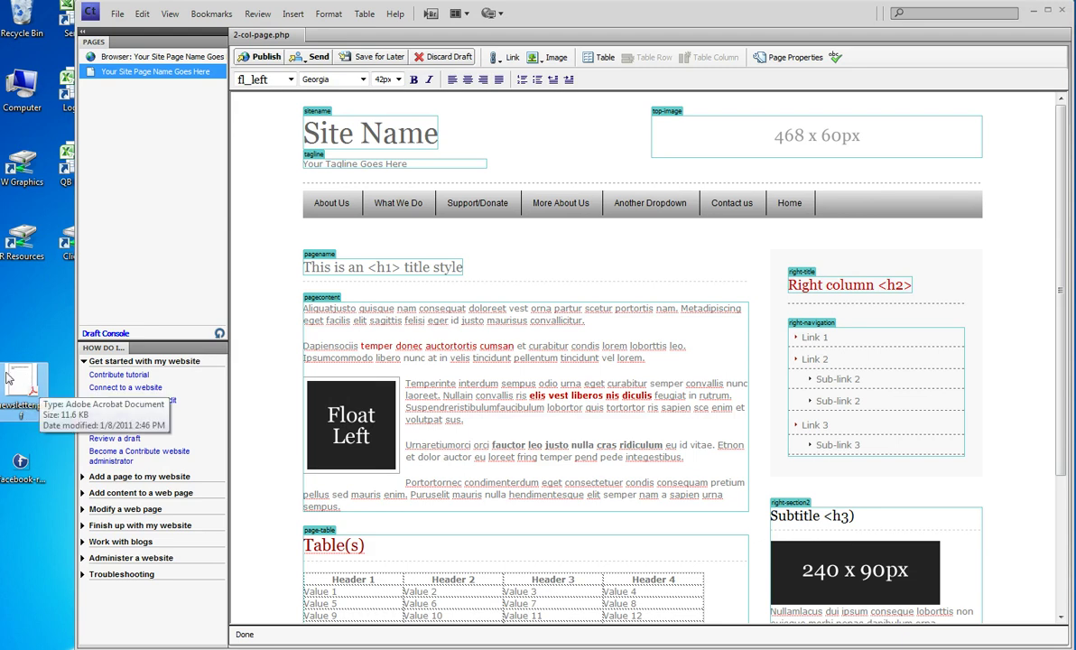
Choose newsletter.pdf from the Desktop as the file to publish from the computer.
{"action": "left_click", "coordinate": [9, 375]}
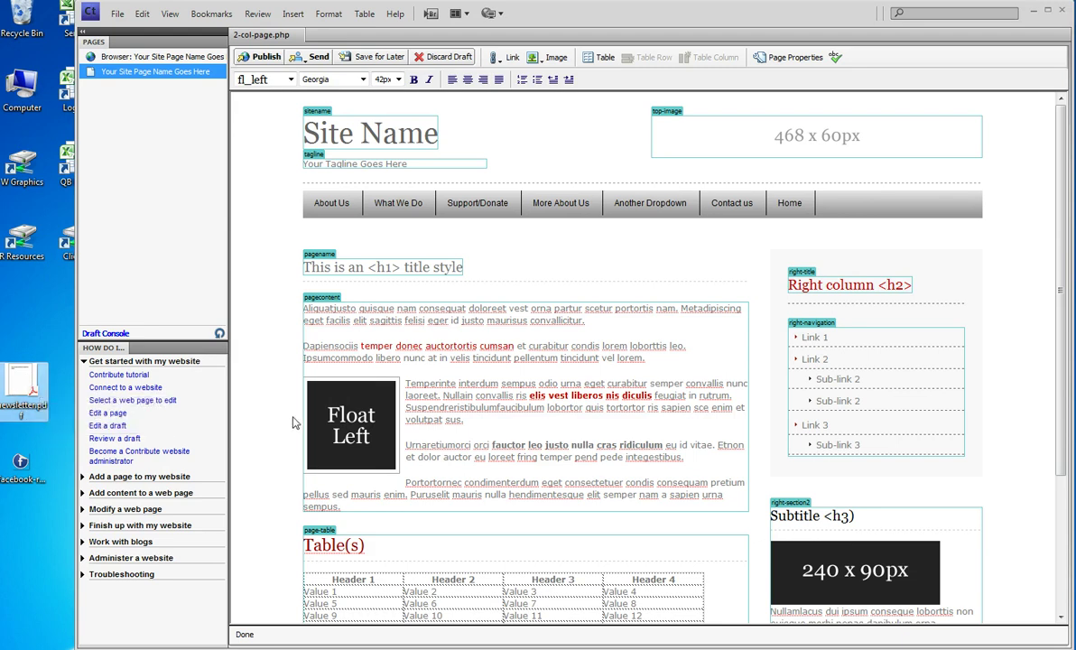
{"action": "left_click", "coordinate": [507, 370]}
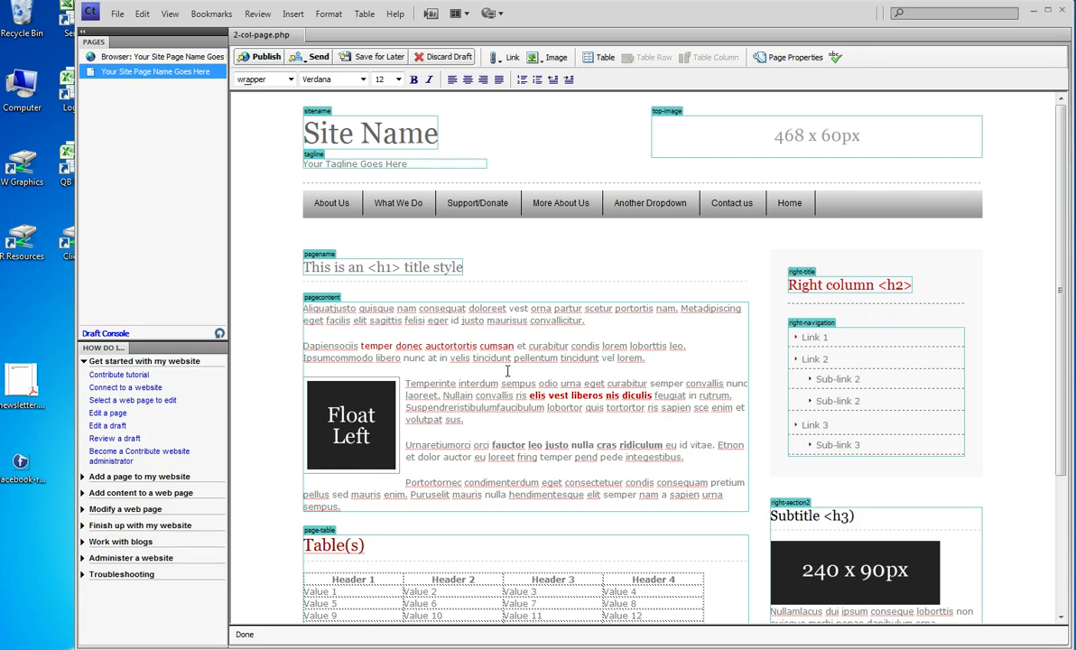
{"action": "left_click", "coordinate": [256, 62]}
{"action": "left_click", "coordinate": [115, 15]}
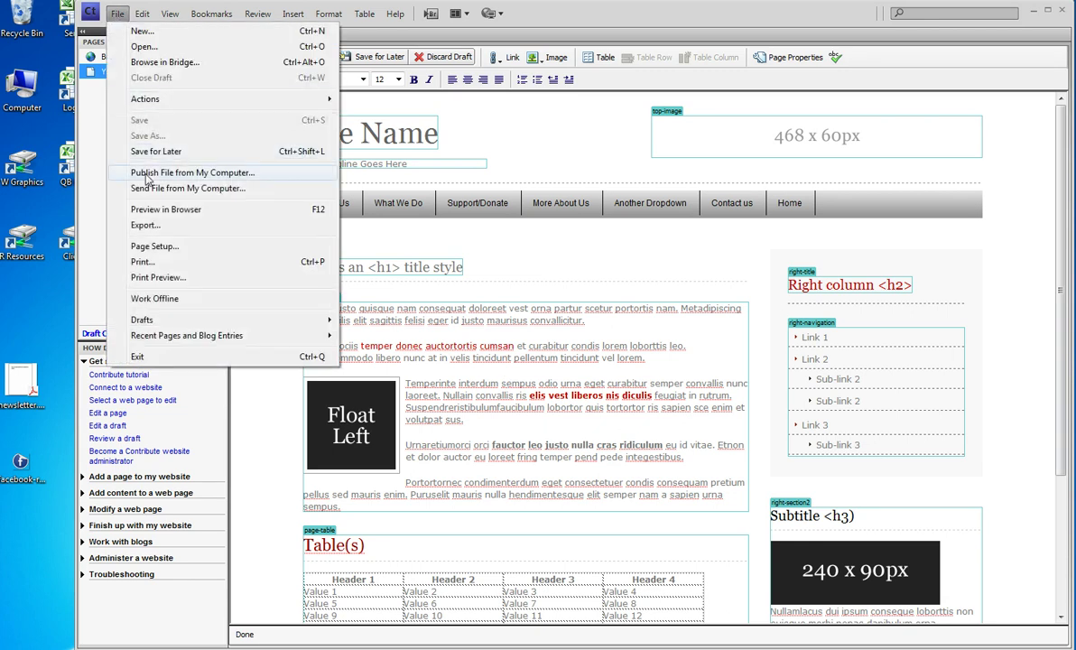
{"action": "left_click", "coordinate": [181, 173]}
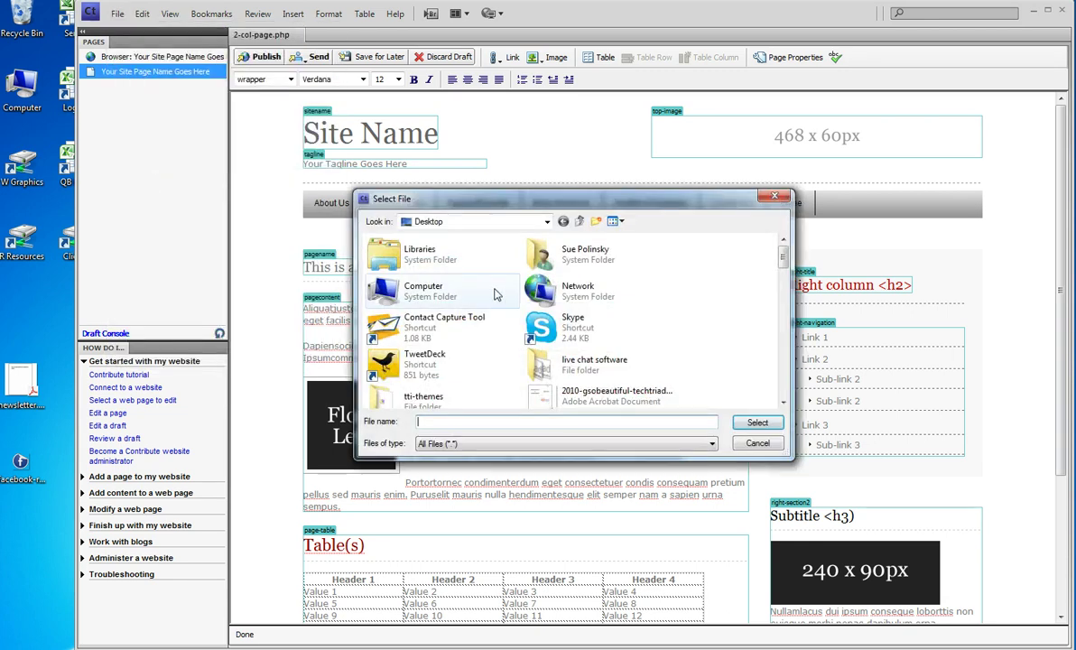
{"action": "left_click", "coordinate": [486, 226]}
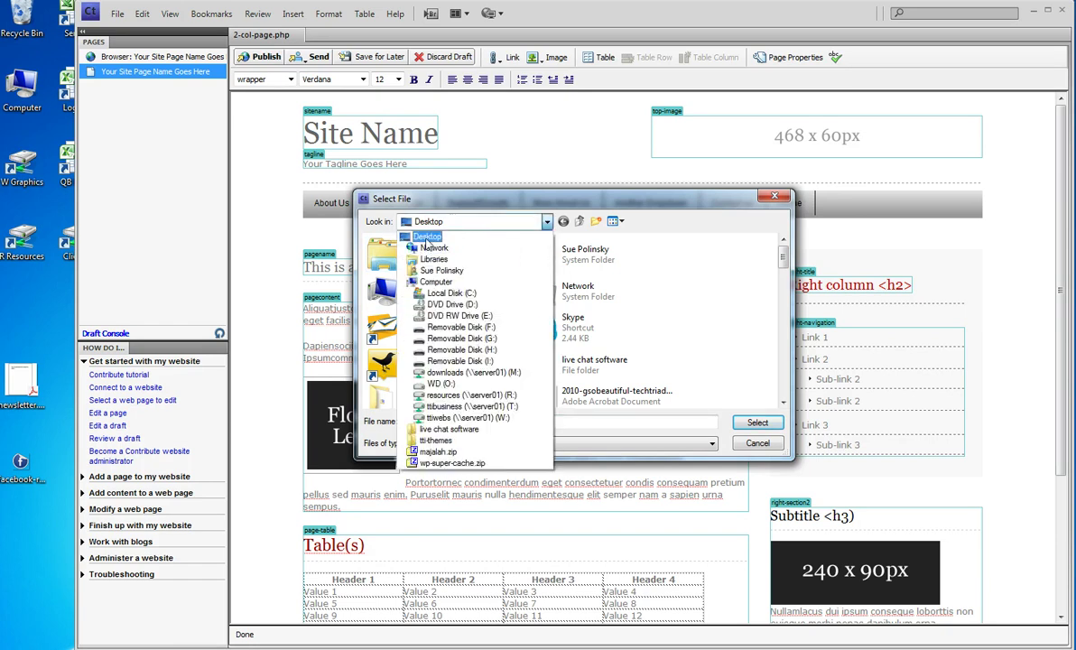
{"action": "left_click", "coordinate": [427, 238]}
{"action": "left_click", "coordinate": [436, 421]}
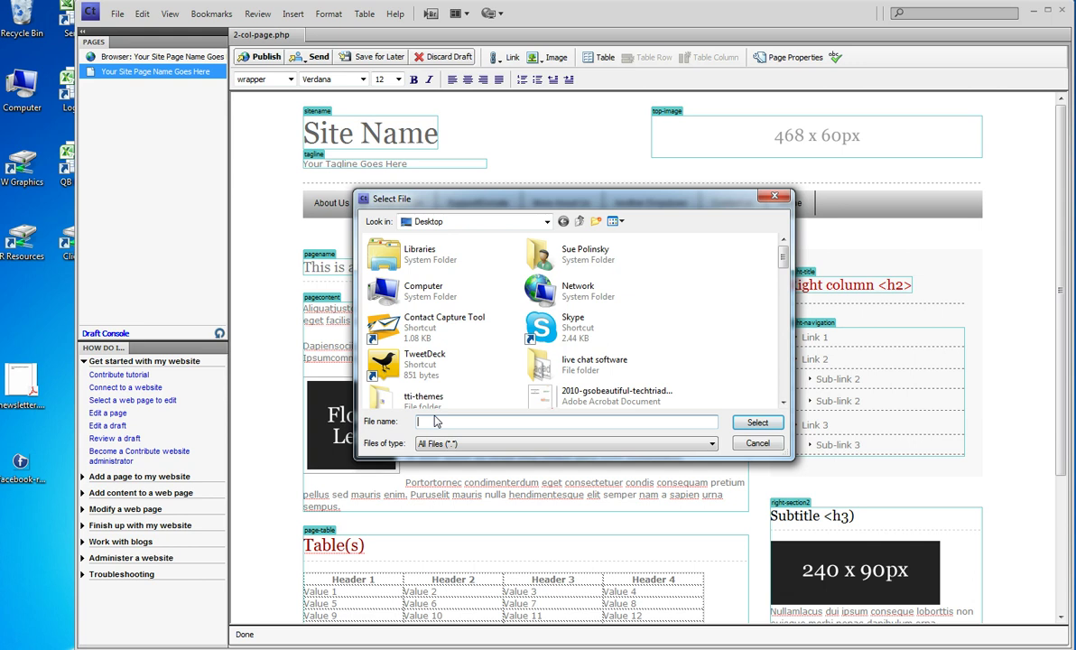
{"action": "type", "text": "news"}
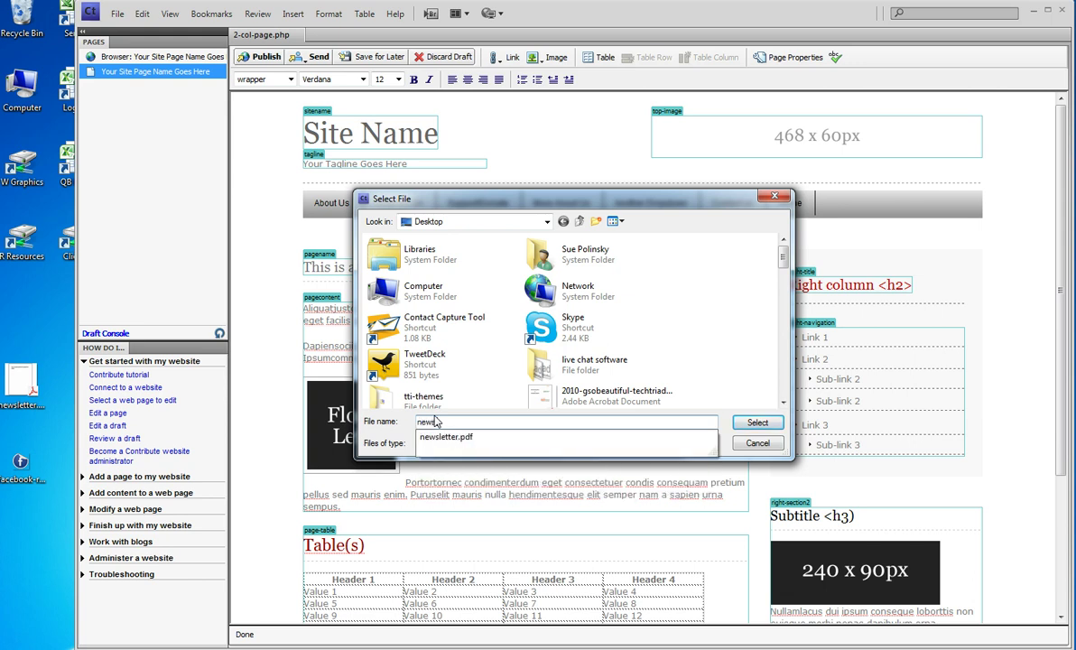
{"action": "type", "text": "le"}
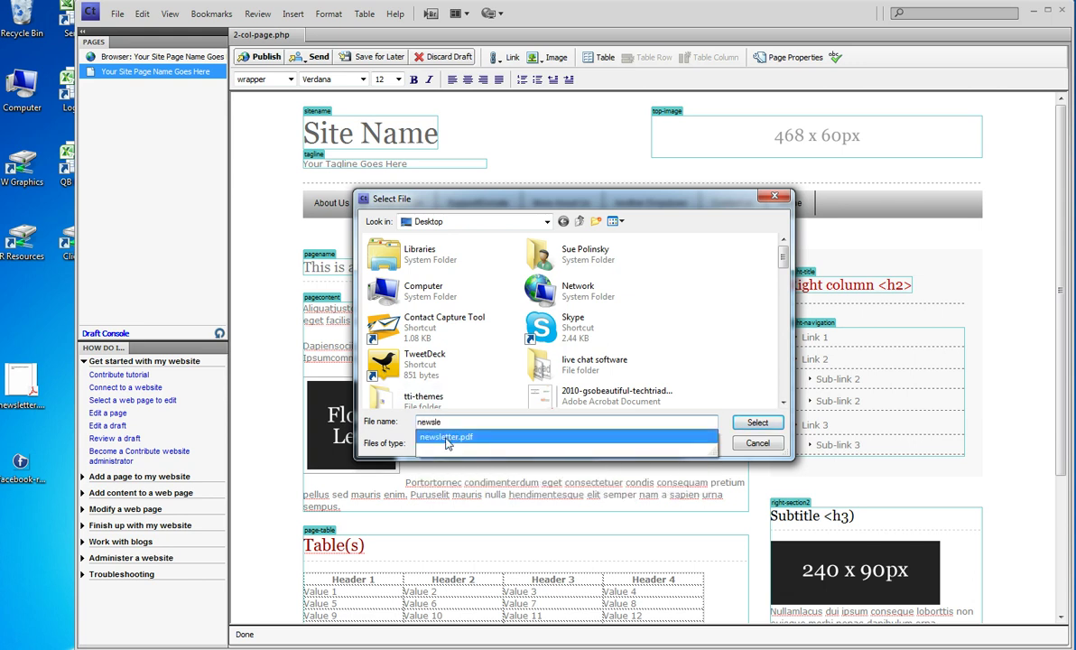
{"action": "left_click", "coordinate": [446, 439]}
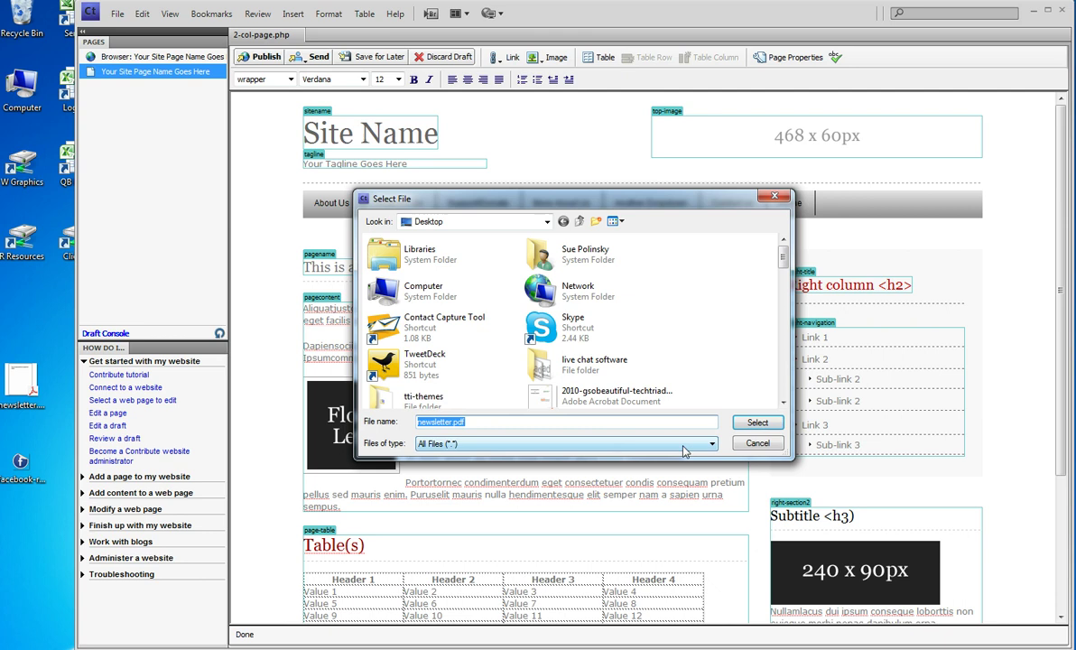
{"action": "left_click", "coordinate": [740, 426]}
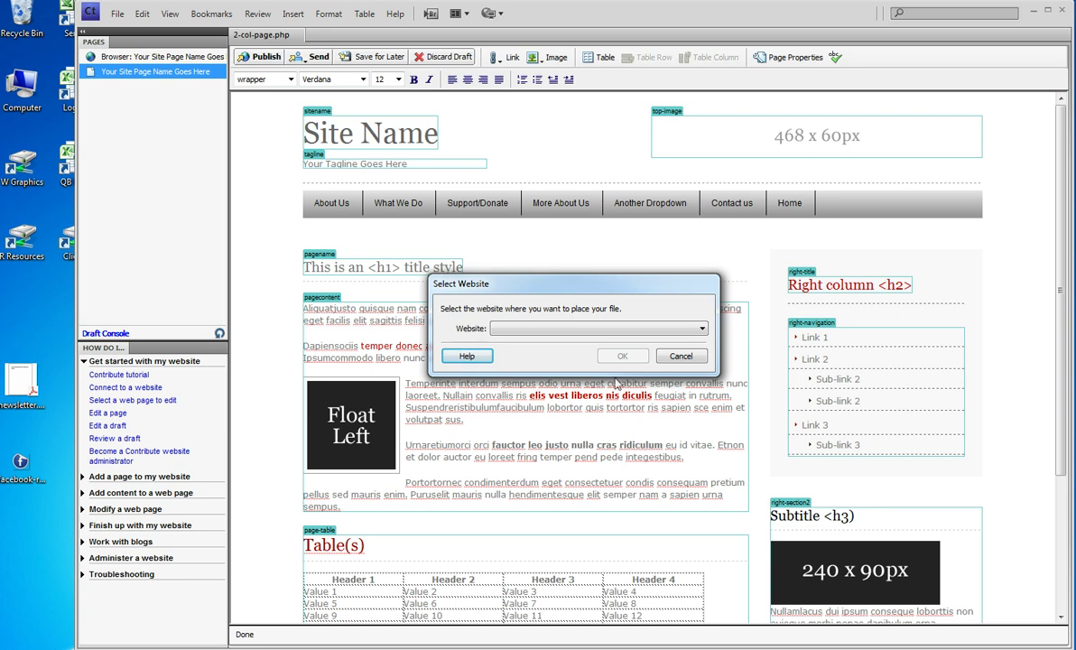
Set TechTriad Contribute Training Test Site as the website that receives the file.
{"action": "left_click", "coordinate": [553, 331]}
{"action": "scroll", "coordinate": [542, 506], "scroll_direction": "down", "scroll_amount": 5}
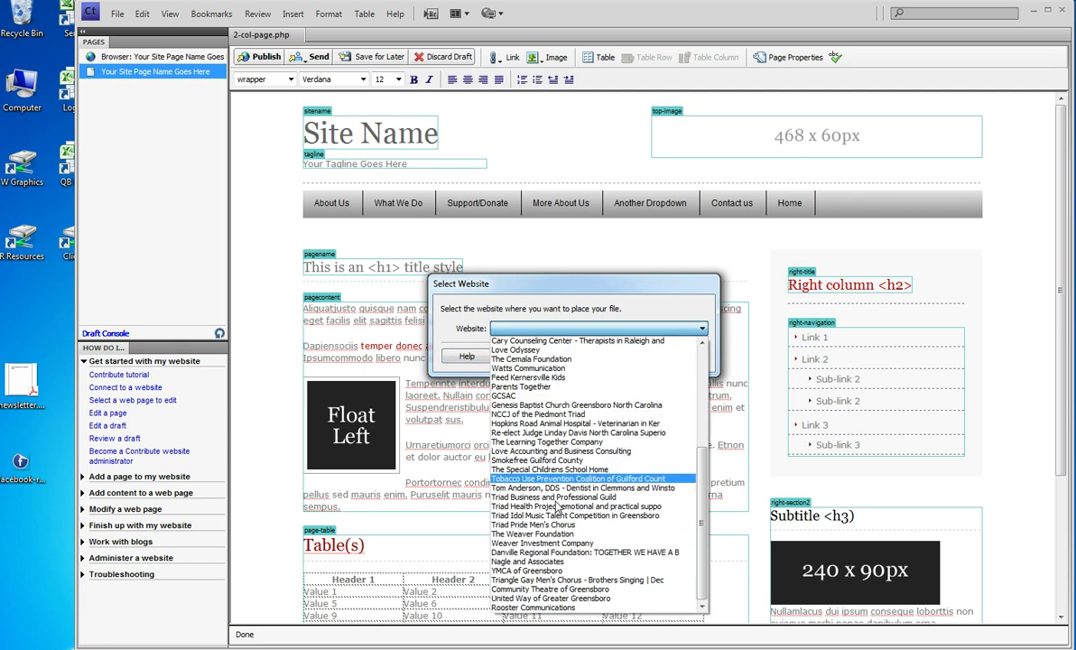
{"action": "left_click", "coordinate": [541, 598]}
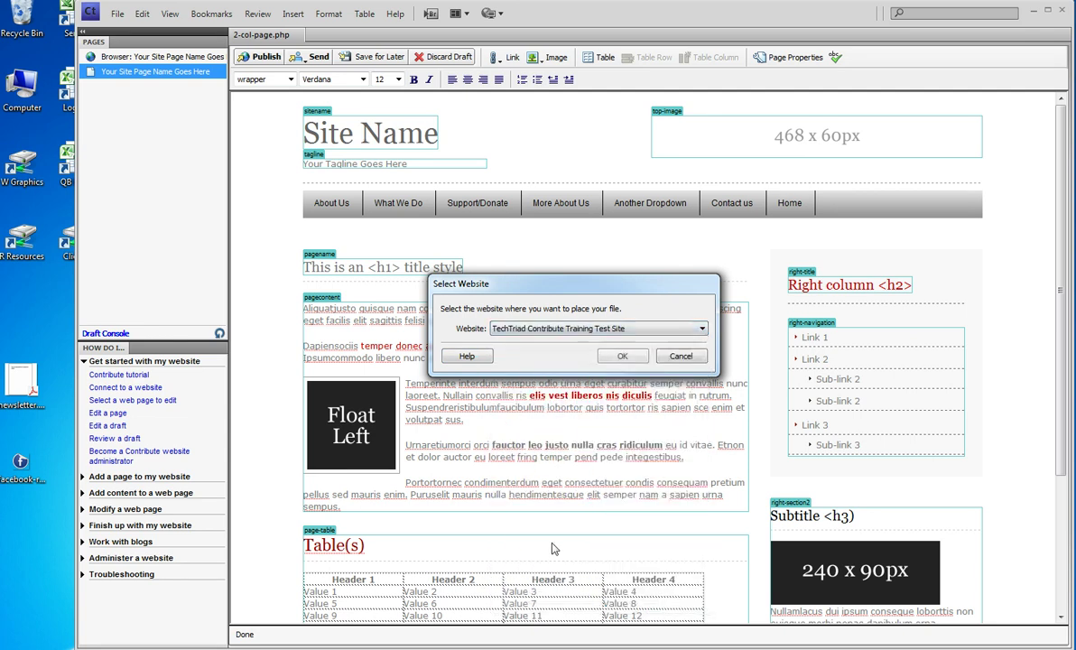
{"action": "left_click", "coordinate": [619, 357]}
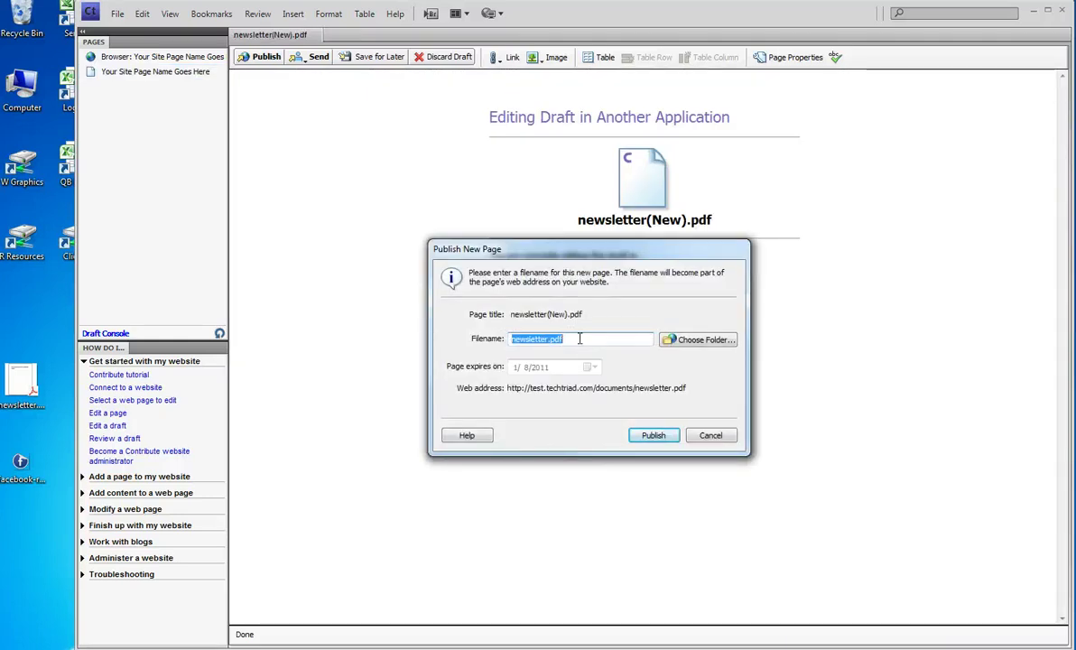
Keep the filename newsletter.pdf and choose the site's documents folder as the publishing location.
{"action": "left_click", "coordinate": [580, 339]}
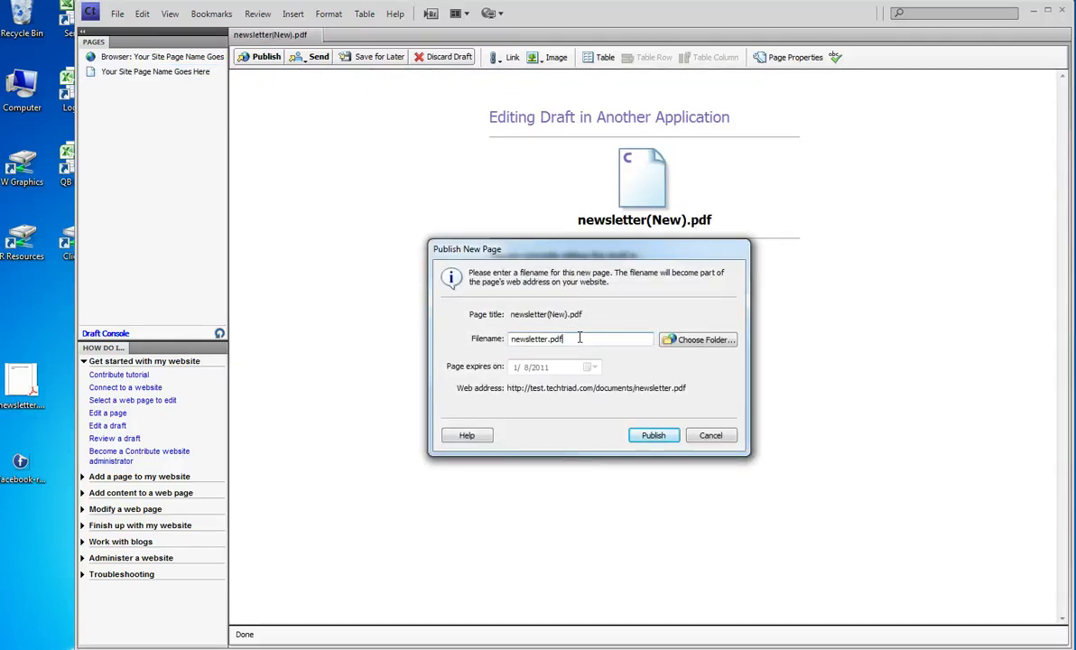
{"action": "double_click", "coordinate": [580, 339]}
{"action": "left_click", "coordinate": [606, 342]}
{"action": "left_click", "coordinate": [695, 339]}
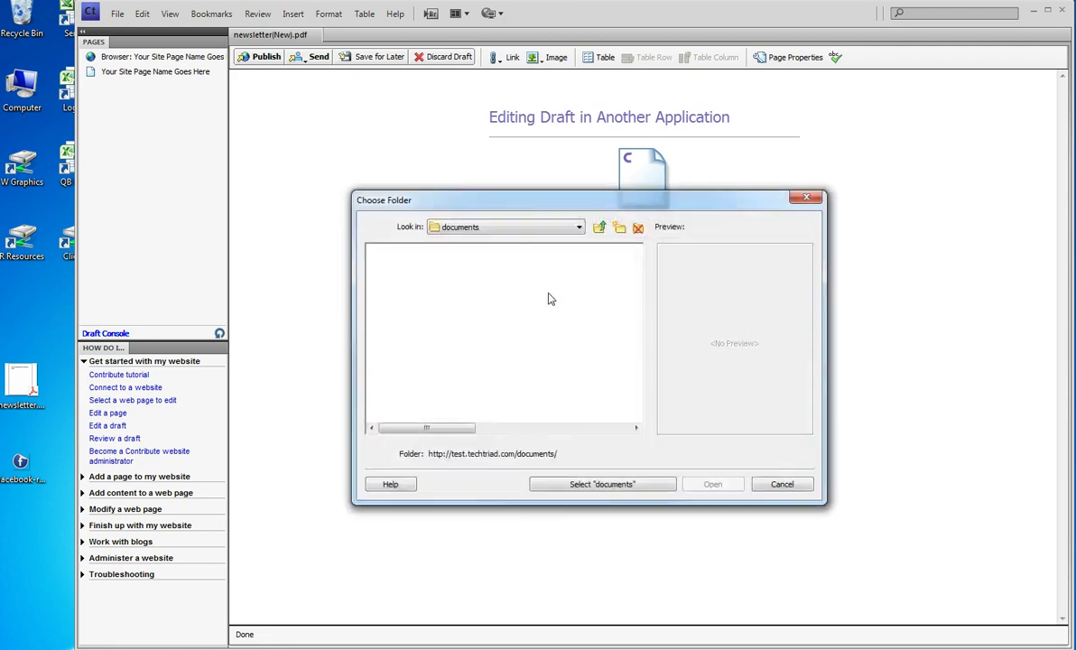
{"action": "left_click", "coordinate": [495, 228]}
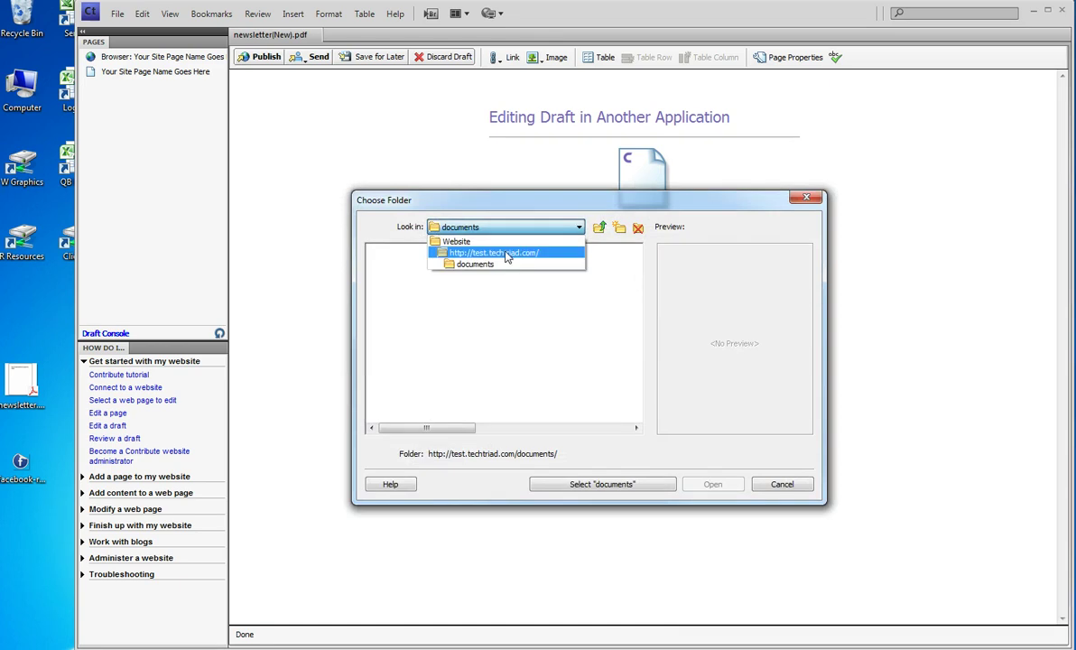
{"action": "left_click", "coordinate": [502, 253]}
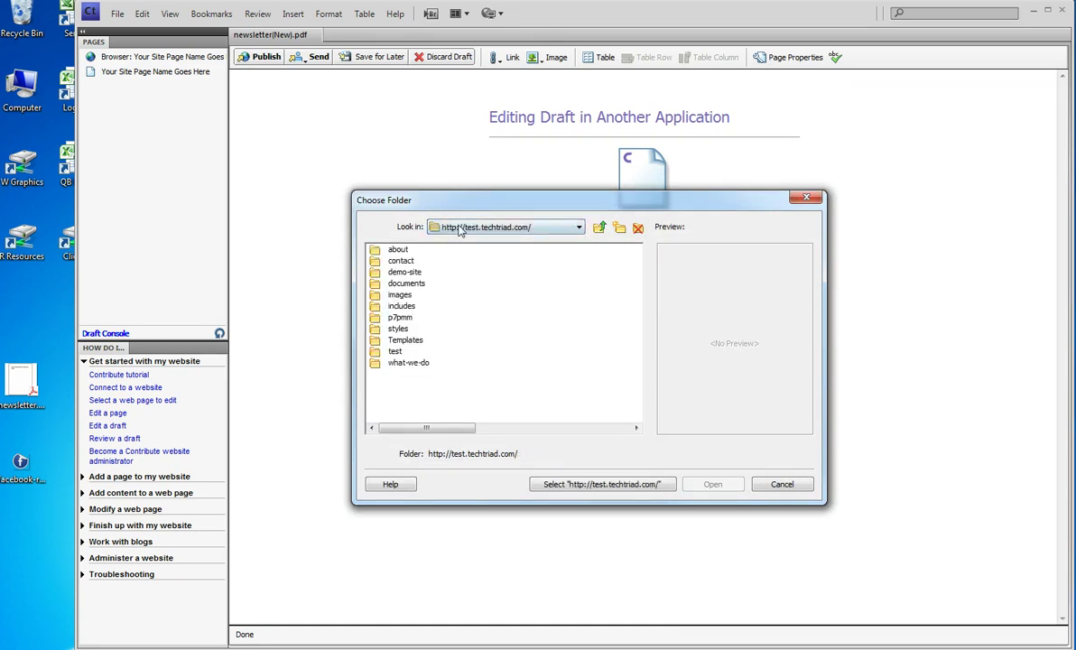
{"action": "left_click", "coordinate": [404, 284]}
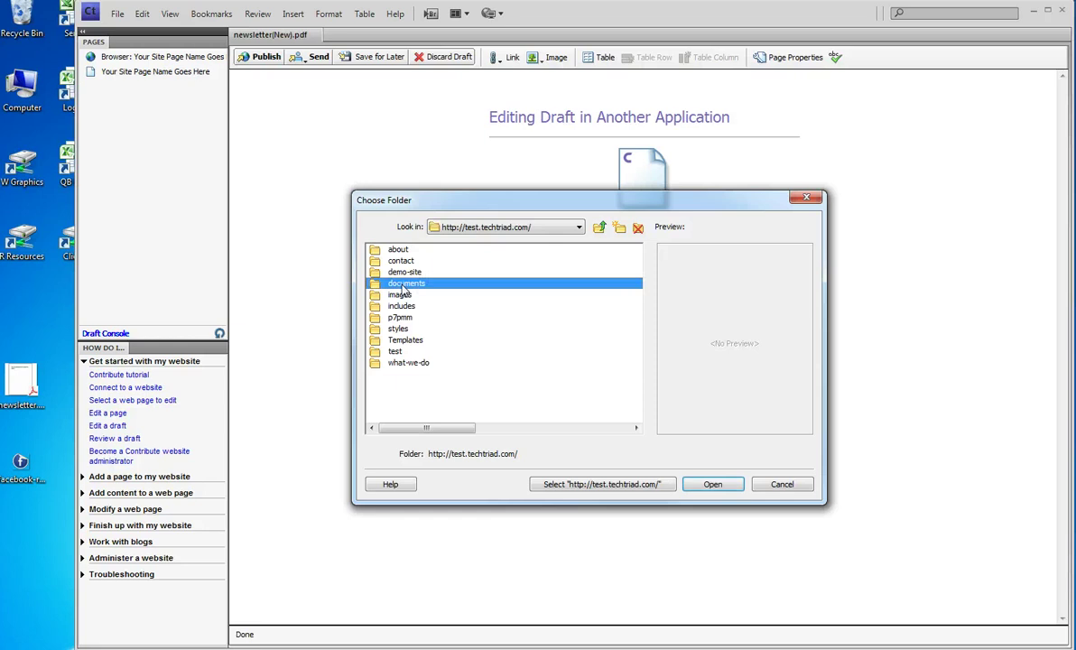
{"action": "double_click", "coordinate": [403, 284]}
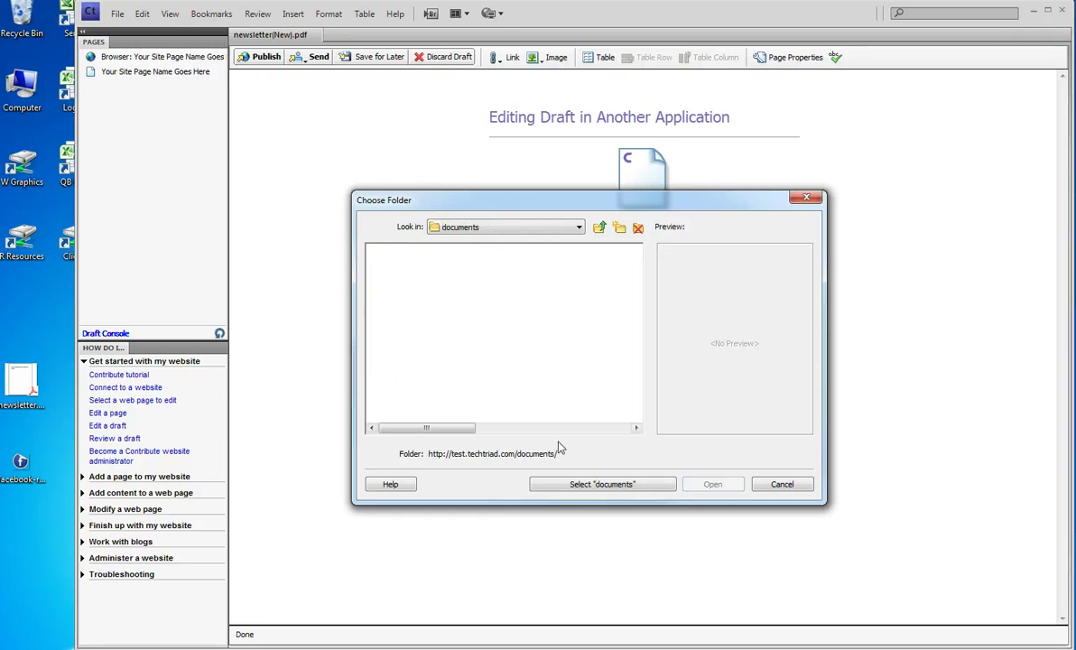
{"action": "left_click", "coordinate": [568, 485]}
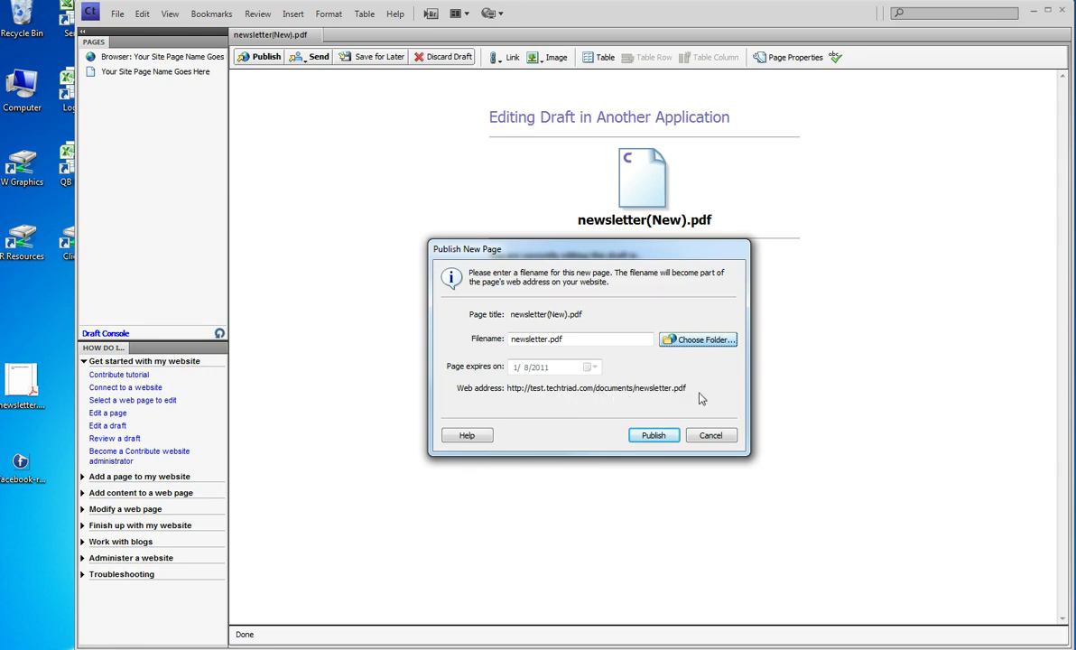
Publish newsletter.pdf, replacing the version of the same name on the server, and dismiss the confirmation.
{"action": "left_click", "coordinate": [653, 435]}
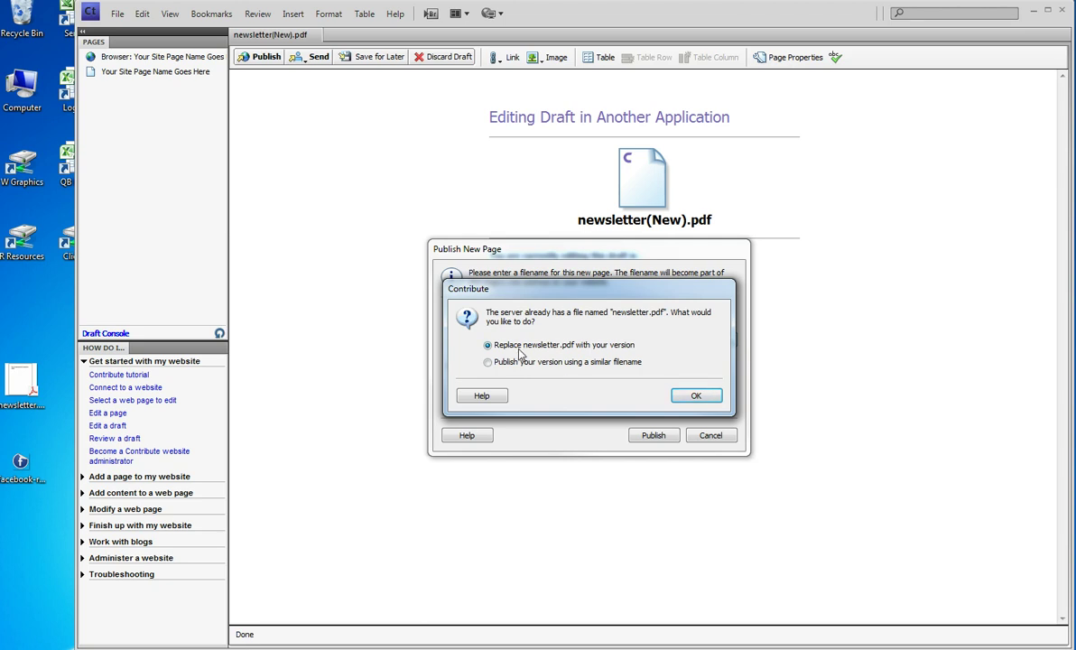
{"action": "left_click", "coordinate": [699, 396]}
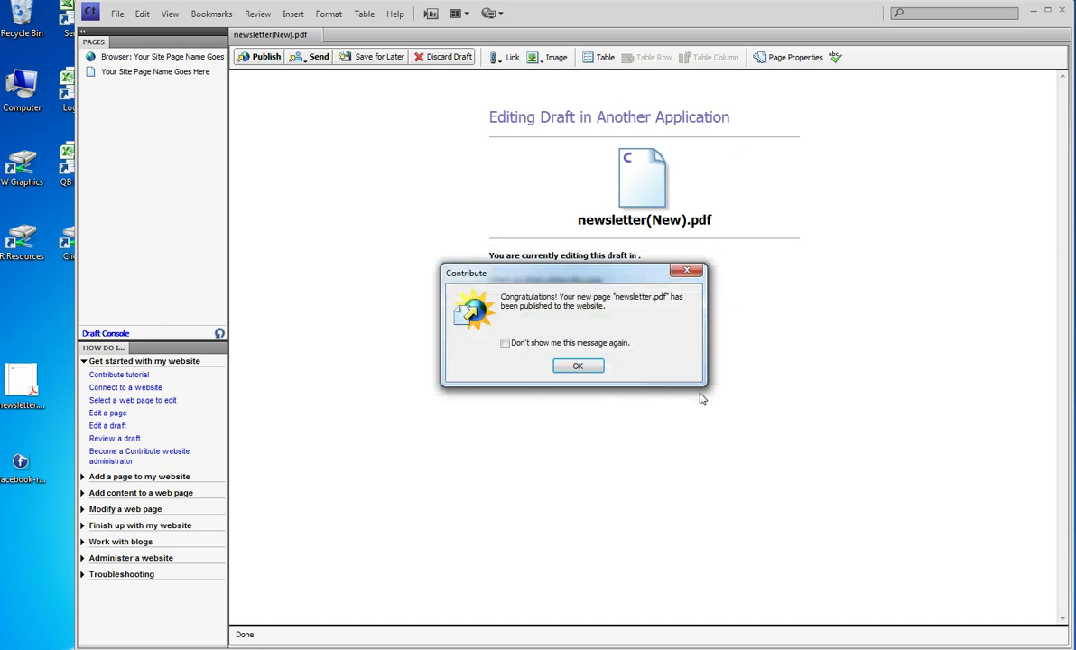
{"action": "left_click", "coordinate": [581, 366]}
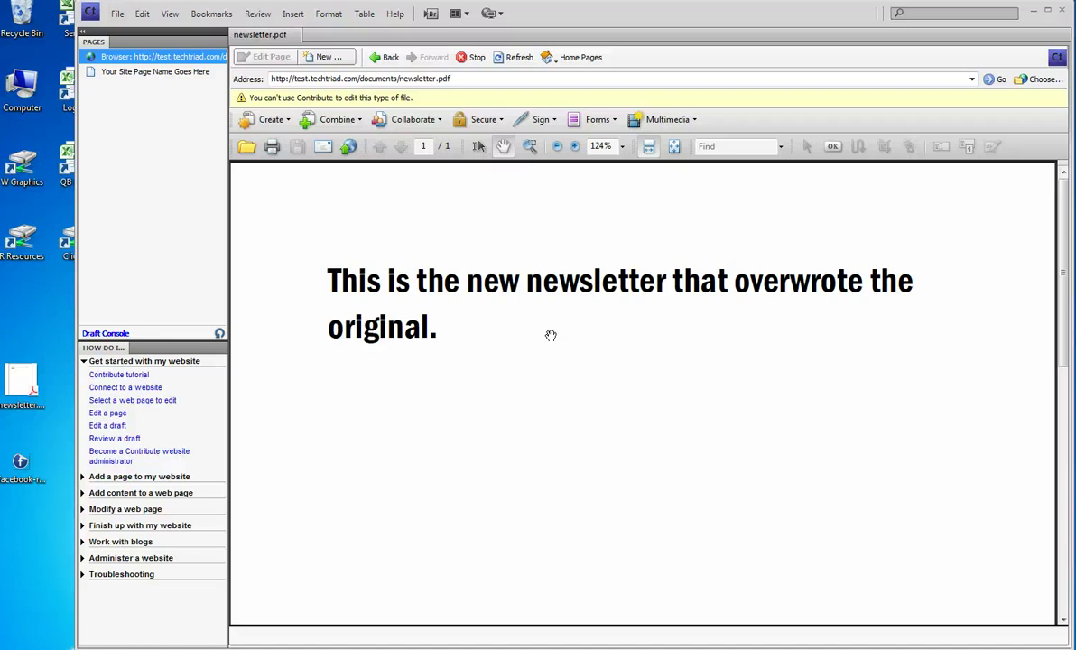
Return to the 2-col-page.php page, open its unpublished draft and discard that draft.
{"action": "left_click", "coordinate": [389, 59]}
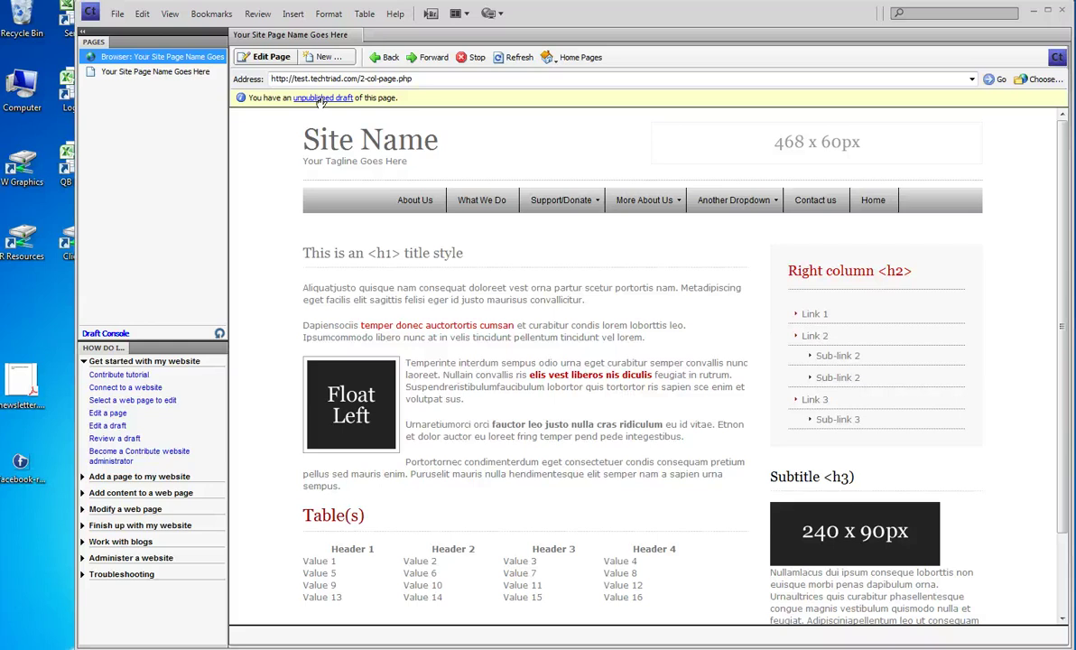
{"action": "left_click", "coordinate": [321, 99]}
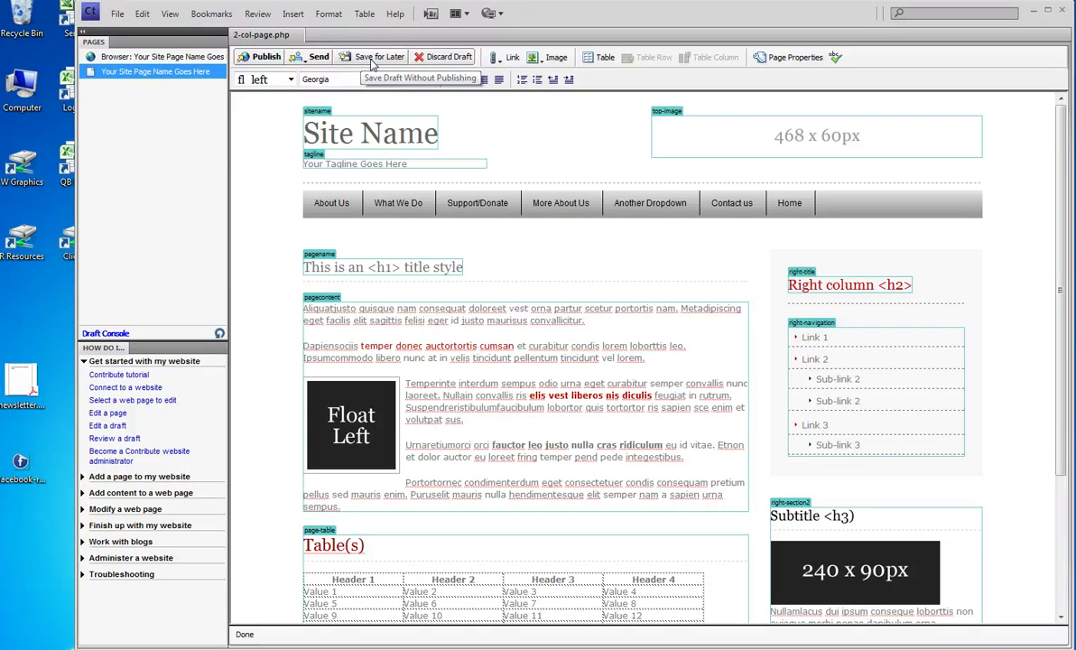
{"action": "left_click", "coordinate": [437, 57]}
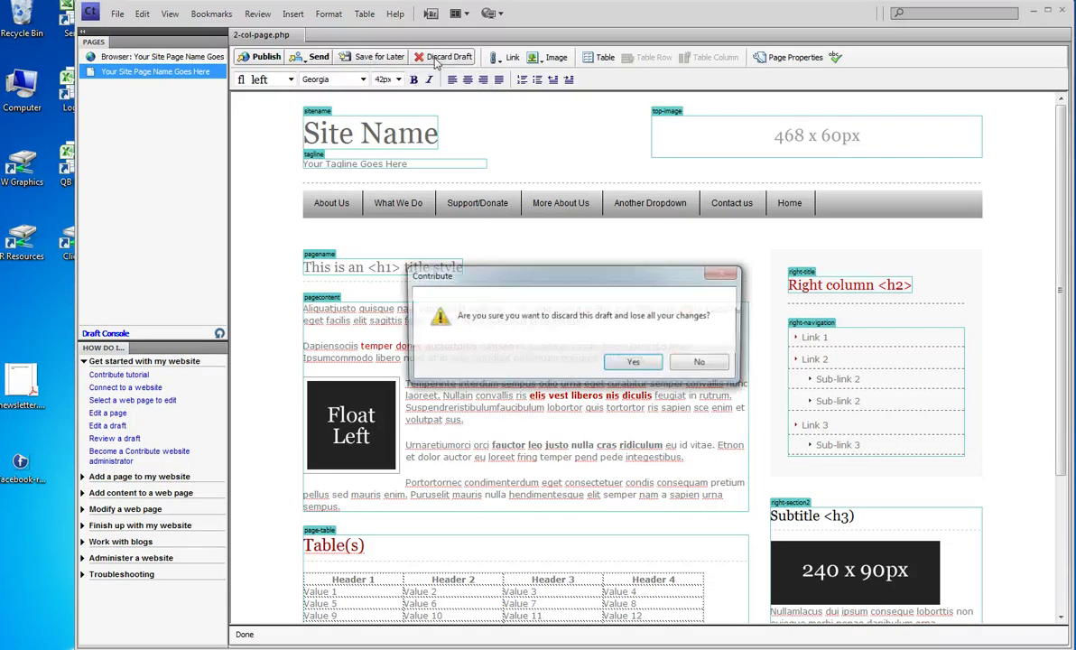
{"action": "left_click", "coordinate": [633, 362]}
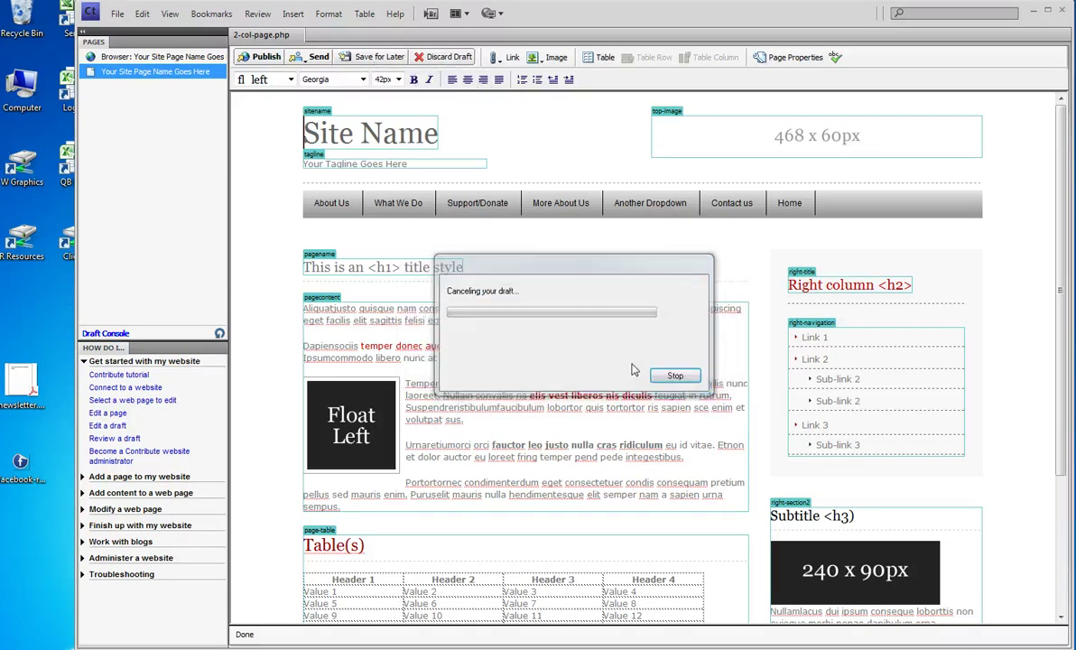